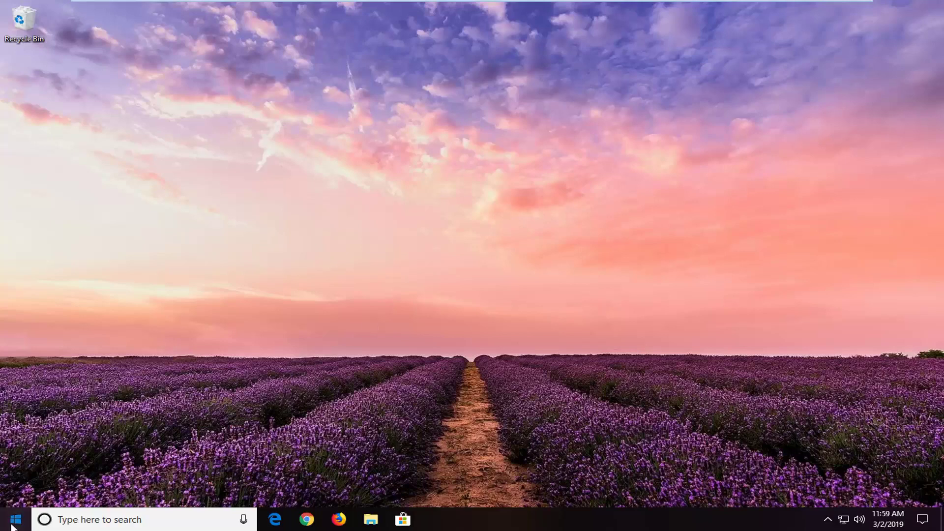
# Search Start for 'performance' and open 'Adjust the appearance and performance of Windows'
pyautogui.click(16, 518)
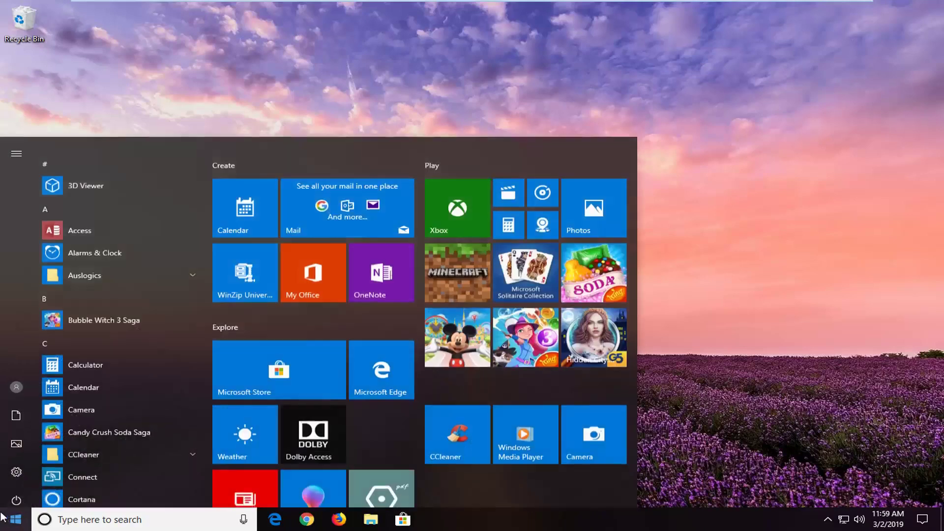
pyautogui.write('performance')
pyautogui.press('BackSpace')
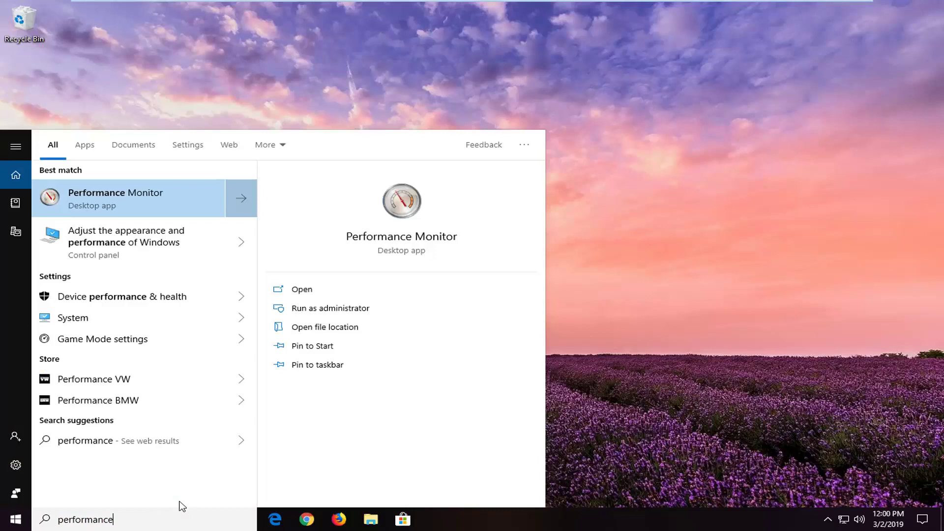
pyautogui.press('BackSpace')
pyautogui.press('BackSpace')
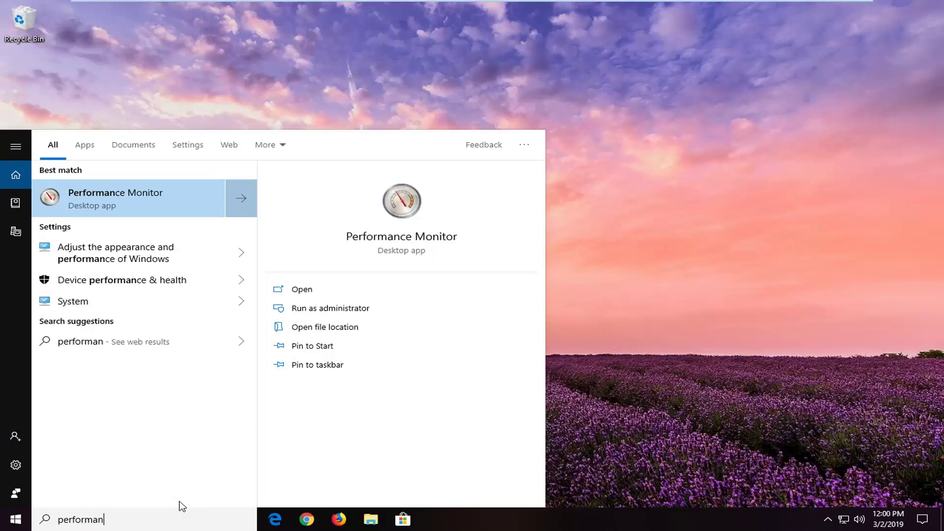
pyautogui.write('ce')
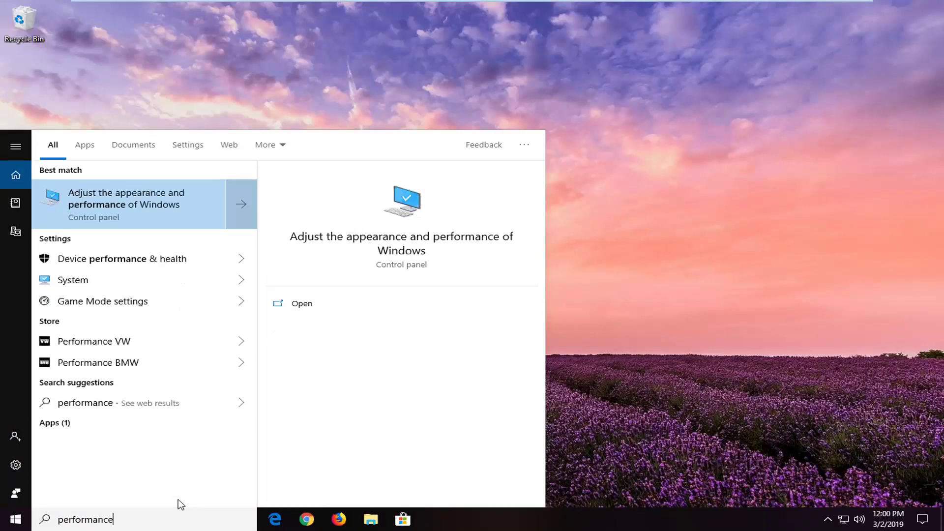
pyautogui.click(122, 207)
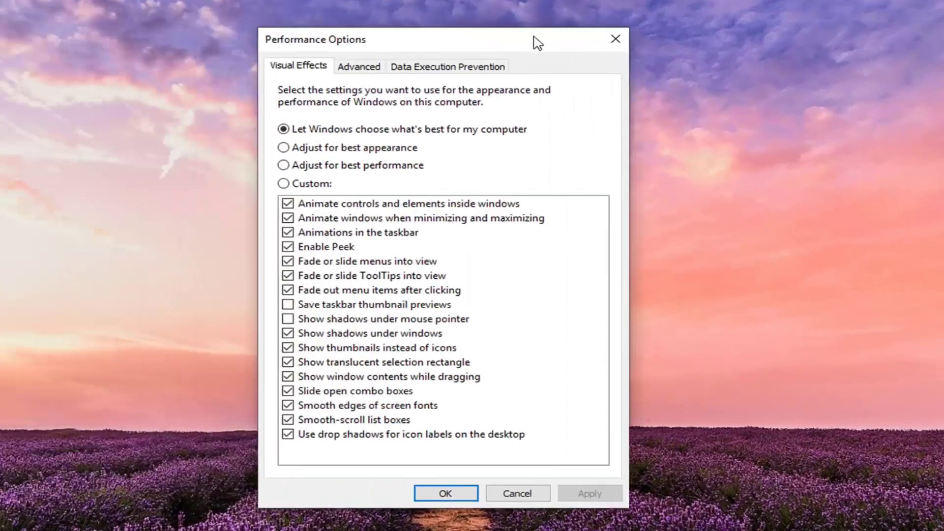
# Drag the Performance Options window fully into view on the Visual Effects tab
pyautogui.moveTo(537, 41); pyautogui.dragTo(558, 45)
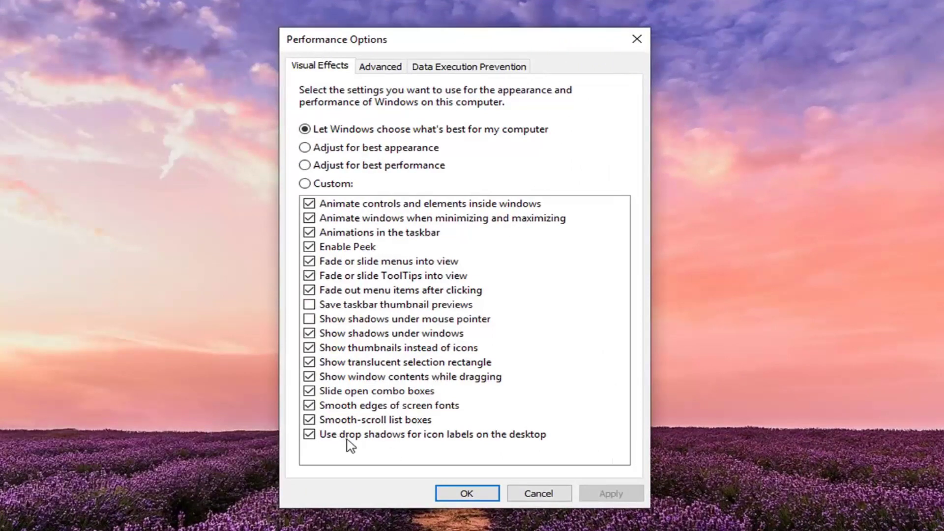
# Uncheck 'Use drop shadows for icon labels on the desktop' in Visual Effects
pyautogui.click(415, 435)
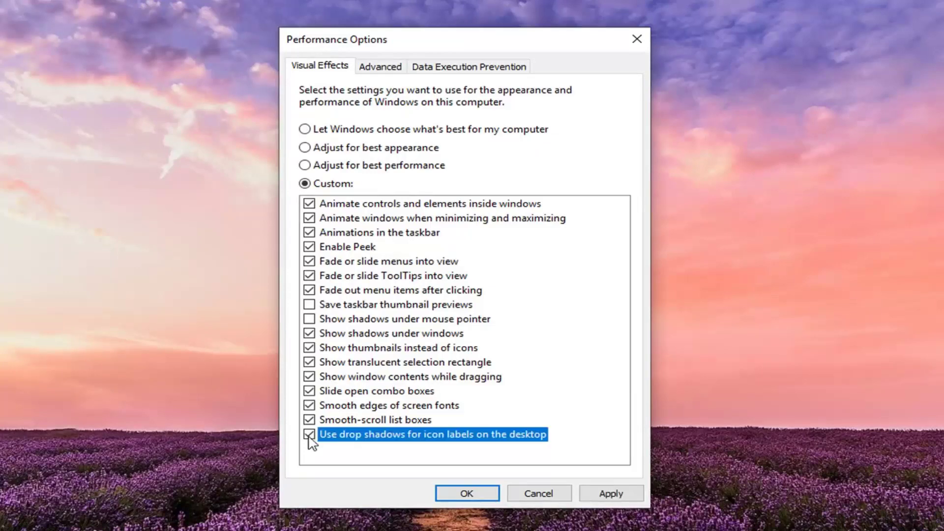
pyautogui.click(310, 434)
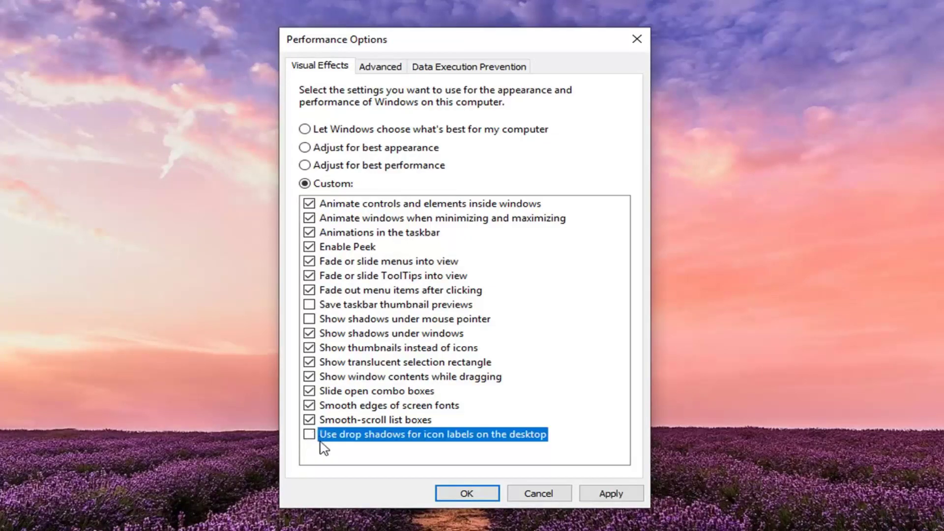